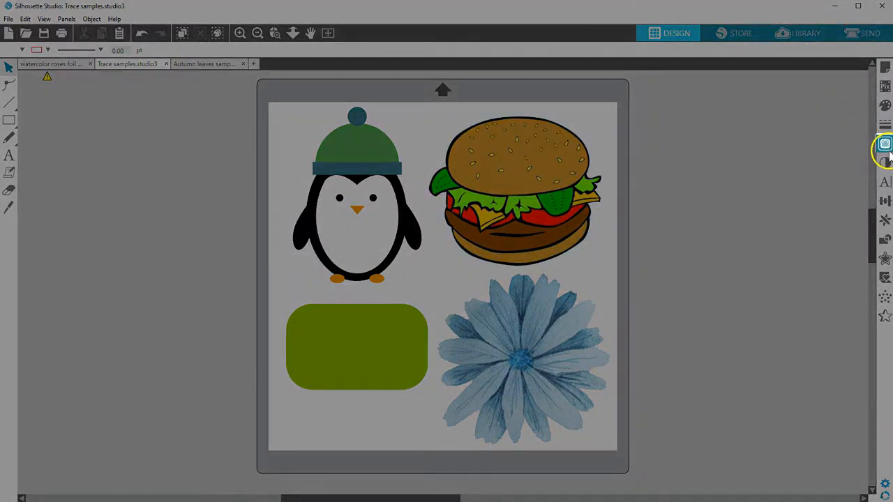
# - Open the Trace tool and draw a trace area around all four images on the page, adjusting its edges
pyautogui.click(885, 145)
pyautogui.moveTo(838, 76); pyautogui.dragTo(751, 97)
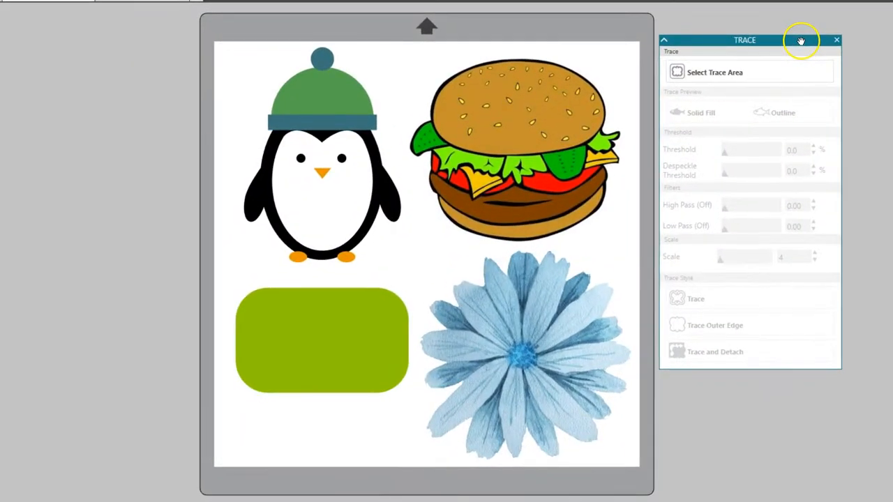
pyautogui.click(731, 72)
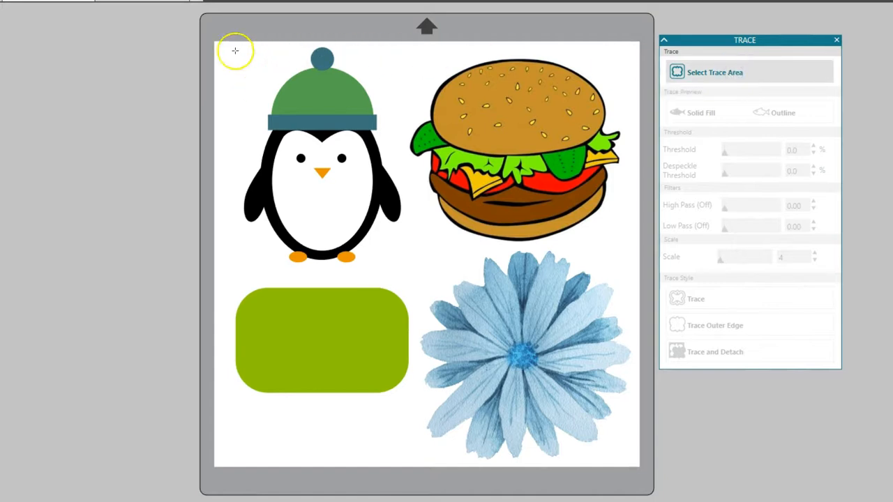
pyautogui.moveTo(217, 44)
pyautogui.mouseDown()
pyautogui.moveTo(309, 153)
pyautogui.moveTo(426, 329)
pyautogui.moveTo(584, 450)
pyautogui.moveTo(634, 458)
pyautogui.mouseUp()
pyautogui.click(418, 454)
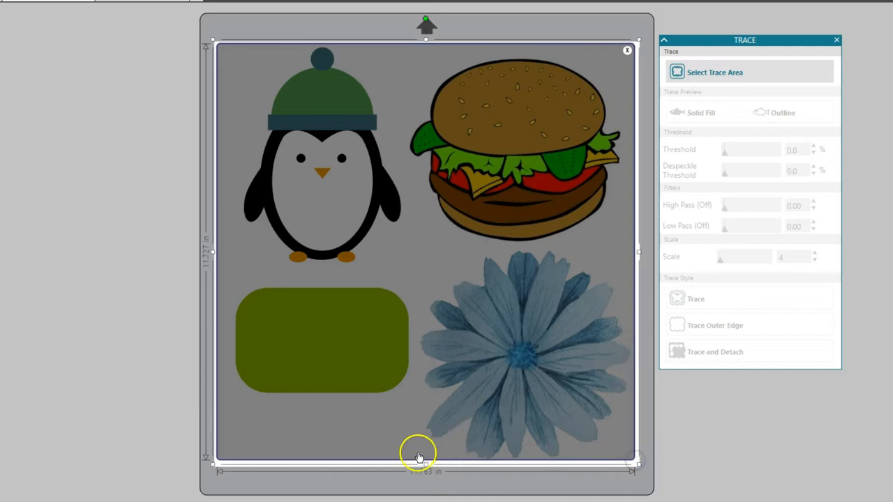
pyautogui.moveTo(424, 466)
pyautogui.mouseDown()
pyautogui.moveTo(425, 439)
pyautogui.moveTo(425, 467)
pyautogui.mouseUp()
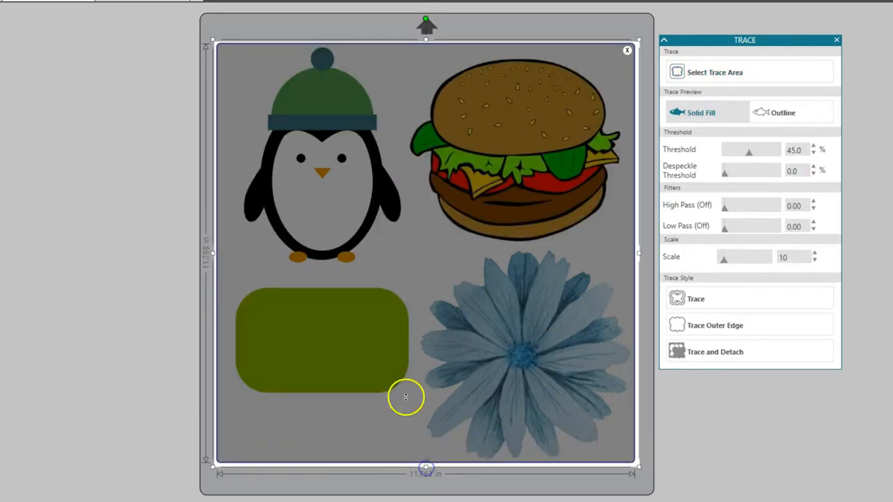
pyautogui.moveTo(214, 255); pyautogui.dragTo(225, 253)
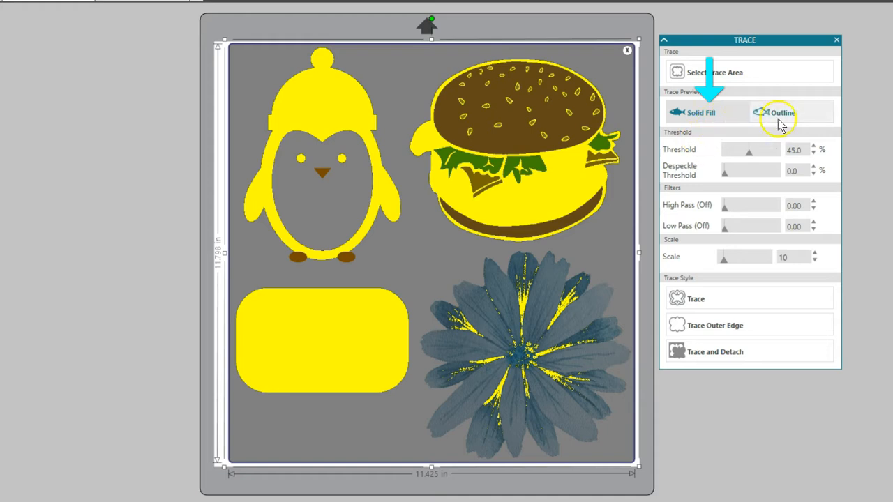
# - Compare the Outline preview with Solid Fill, and try trace thresholds of 97% and 43%
pyautogui.click(799, 118)
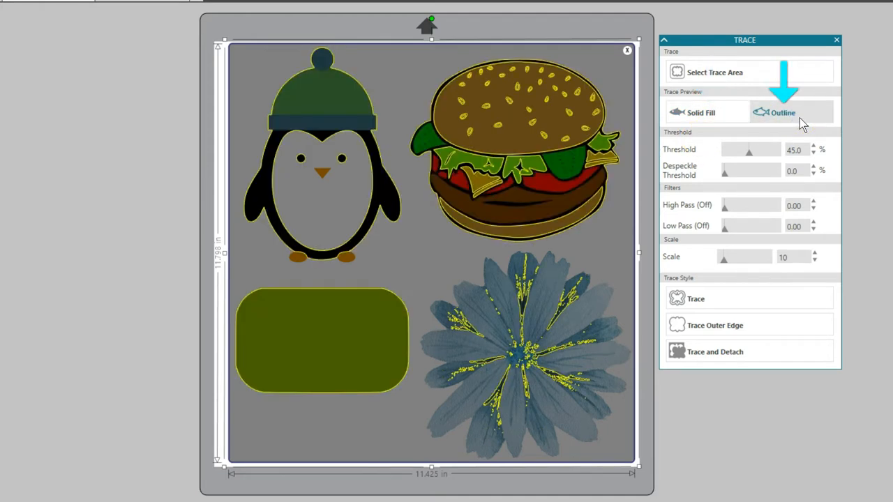
pyautogui.click(734, 119)
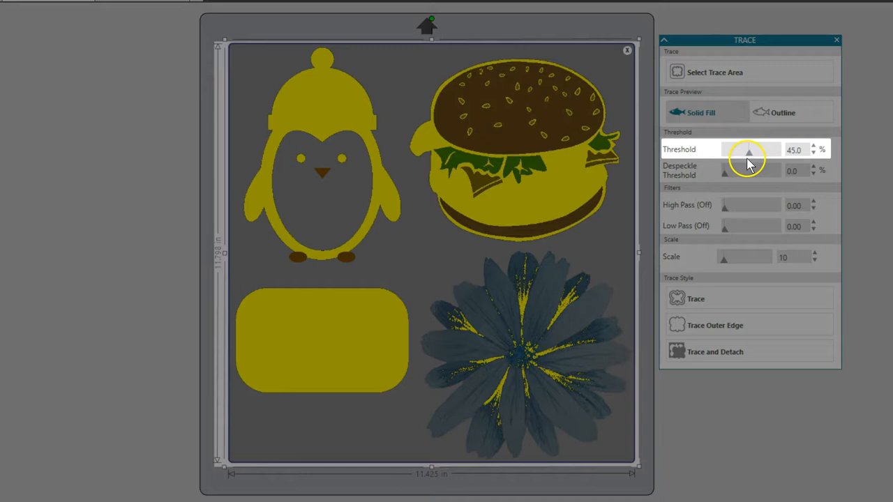
pyautogui.moveTo(750, 157); pyautogui.dragTo(778, 154)
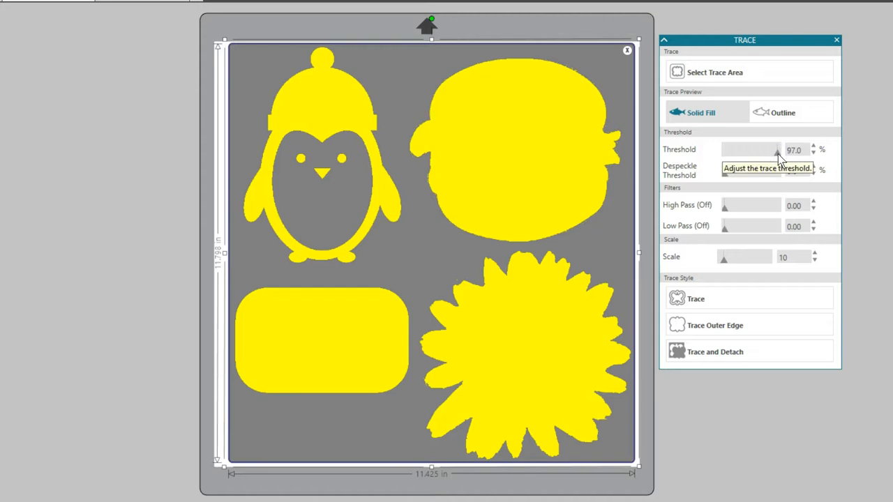
pyautogui.moveTo(778, 155); pyautogui.dragTo(748, 155)
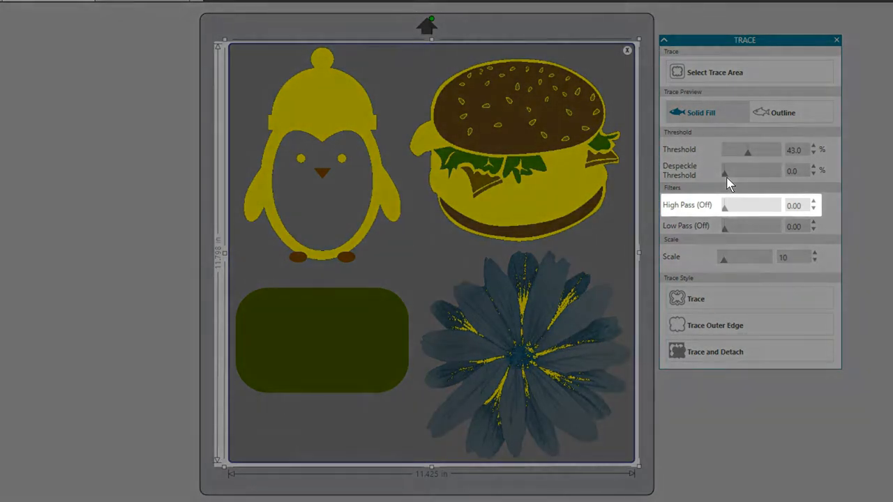
# - Try the High Pass filter at 7.50 on the trace area, and switch it off again
pyautogui.click(726, 205)
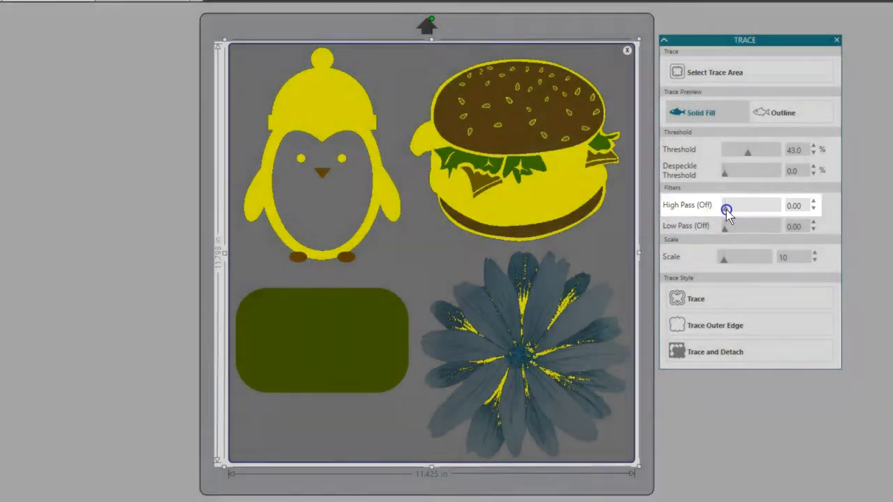
pyautogui.moveTo(726, 209); pyautogui.dragTo(742, 212)
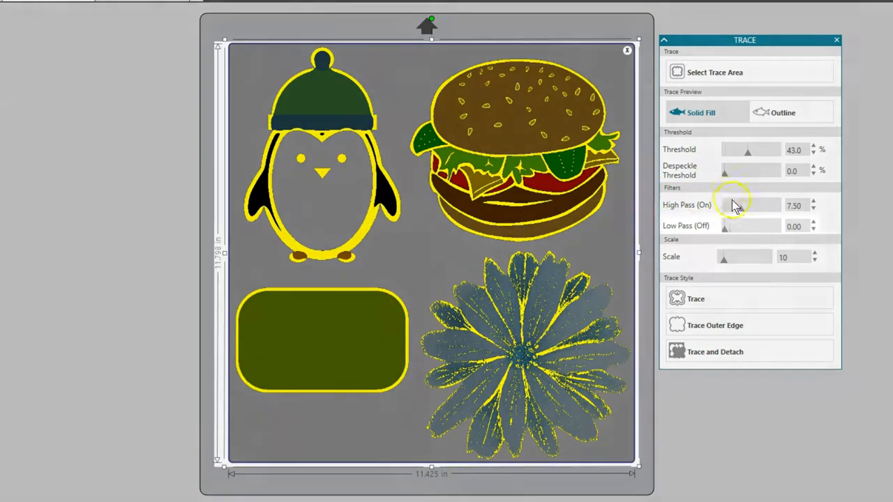
pyautogui.click(702, 207)
# - Try the Low Pass filter at 5.50 with a 54% threshold, and return the filter to off
pyautogui.moveTo(724, 229); pyautogui.dragTo(737, 229)
pyautogui.click(759, 152)
pyautogui.moveTo(758, 152); pyautogui.dragTo(754, 155)
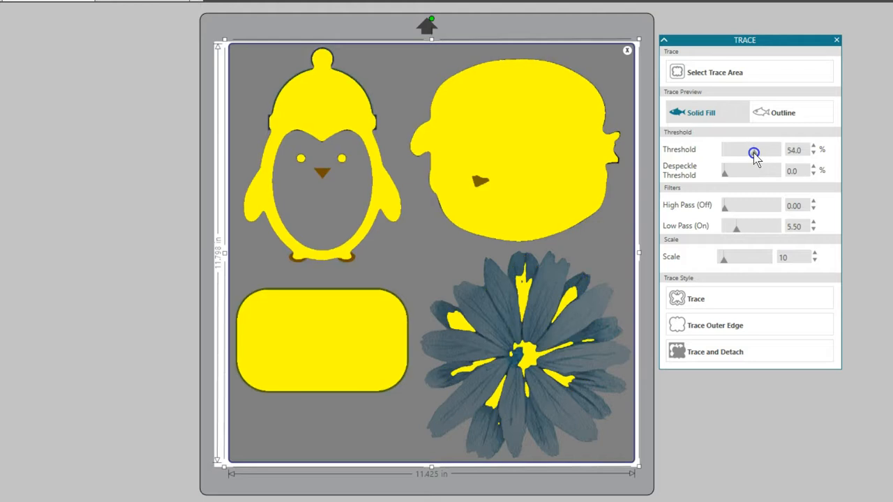
pyautogui.moveTo(739, 230); pyautogui.dragTo(719, 232)
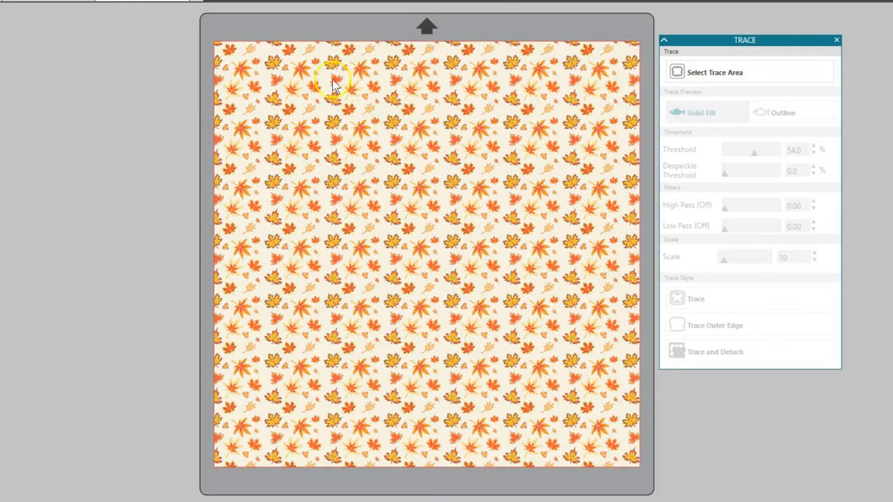
# - Select a trace area over a group of leaves in the autumn pattern, with scale 4 and threshold 84%
pyautogui.scroll(1, 528, 275)
pyautogui.scroll(2, 531, 283)
pyautogui.click(699, 70)
pyautogui.moveTo(246, 97)
pyautogui.mouseDown()
pyautogui.moveTo(302, 127)
pyautogui.moveTo(503, 323)
pyautogui.moveTo(504, 370)
pyautogui.mouseUp()
pyautogui.moveTo(722, 259); pyautogui.dragTo(710, 260)
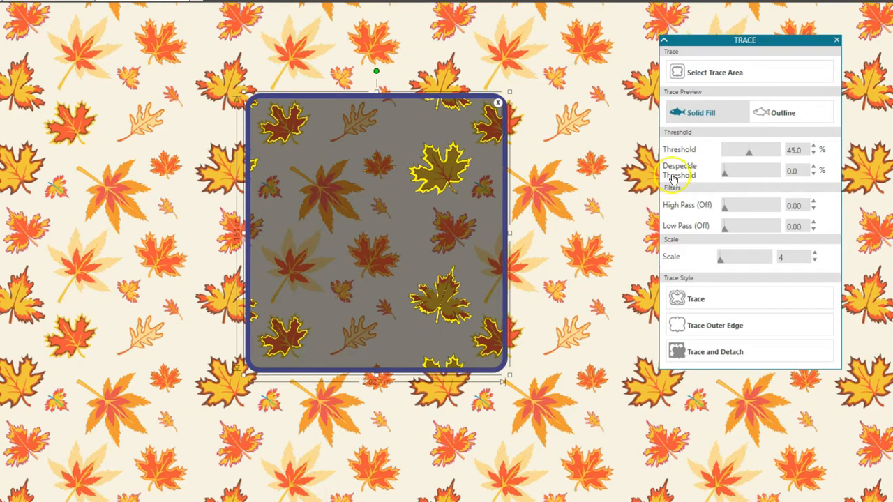
pyautogui.moveTo(749, 152); pyautogui.dragTo(771, 157)
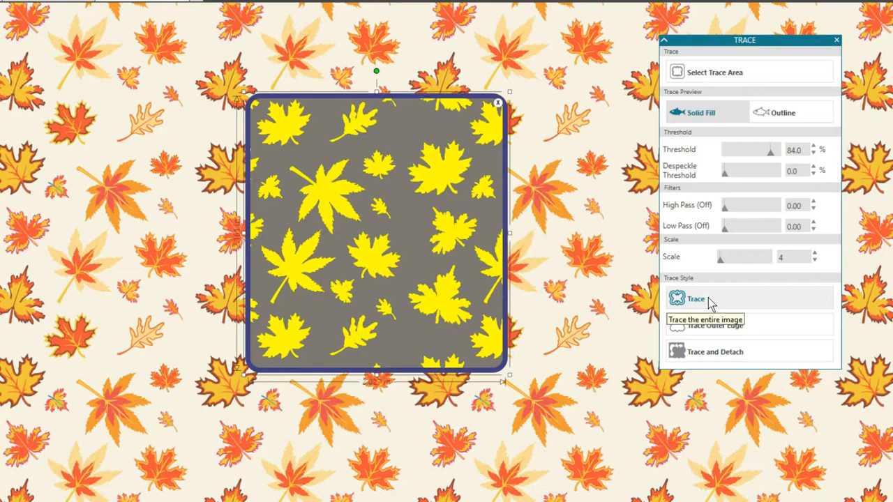
# - Fit the trace area around the penguin, trace the entire image at 78% threshold, and move the traced lines beside the page
pyautogui.click(148, 33)
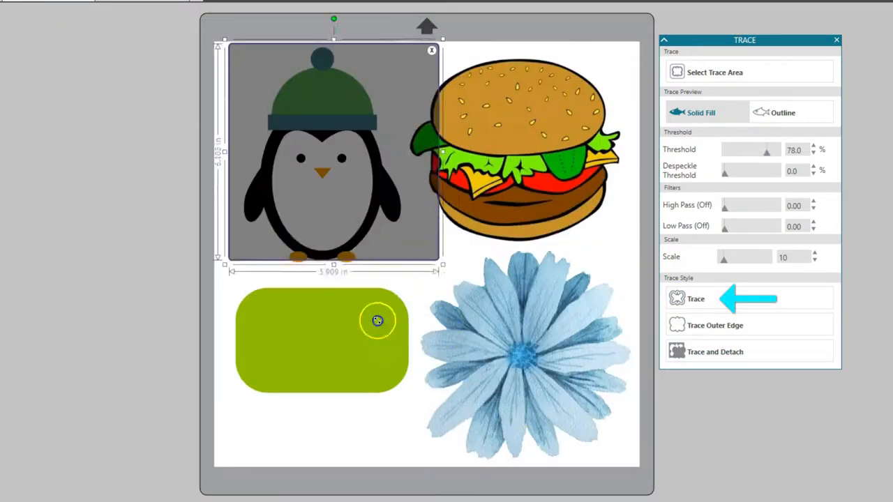
pyautogui.moveTo(319, 258)
pyautogui.mouseDown()
pyautogui.moveTo(319, 234)
pyautogui.moveTo(319, 276)
pyautogui.mouseUp()
pyautogui.click(696, 299)
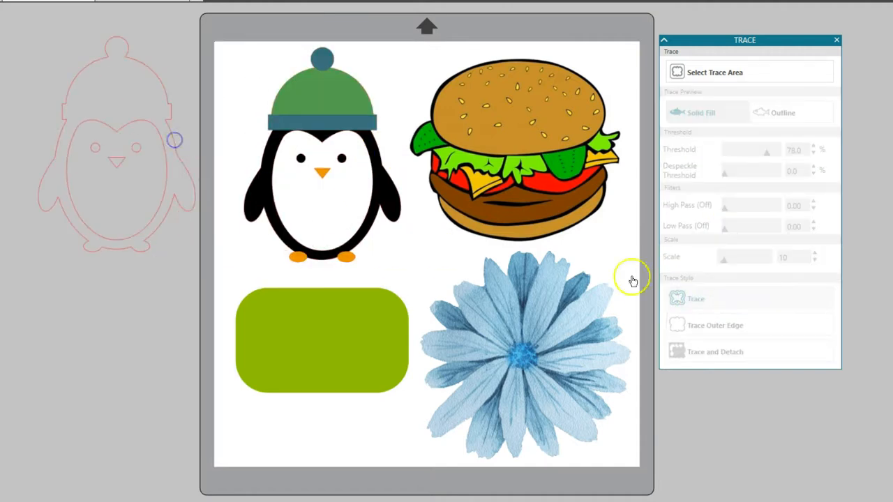
# - Trace only the penguin's outer edge at 71% threshold and place the outline beside the page, below the full trace
pyautogui.click(719, 74)
pyautogui.moveTo(235, 39)
pyautogui.mouseDown()
pyautogui.moveTo(279, 110)
pyautogui.moveTo(409, 262)
pyautogui.mouseUp()
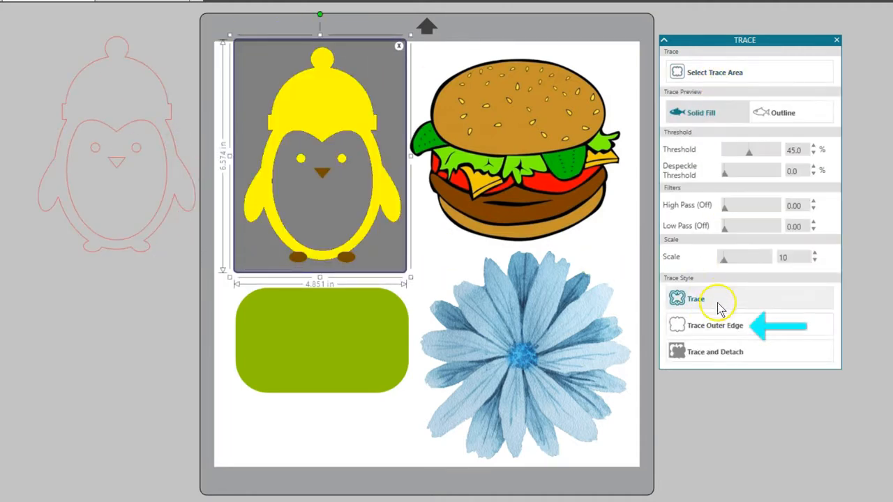
pyautogui.moveTo(749, 150); pyautogui.dragTo(764, 152)
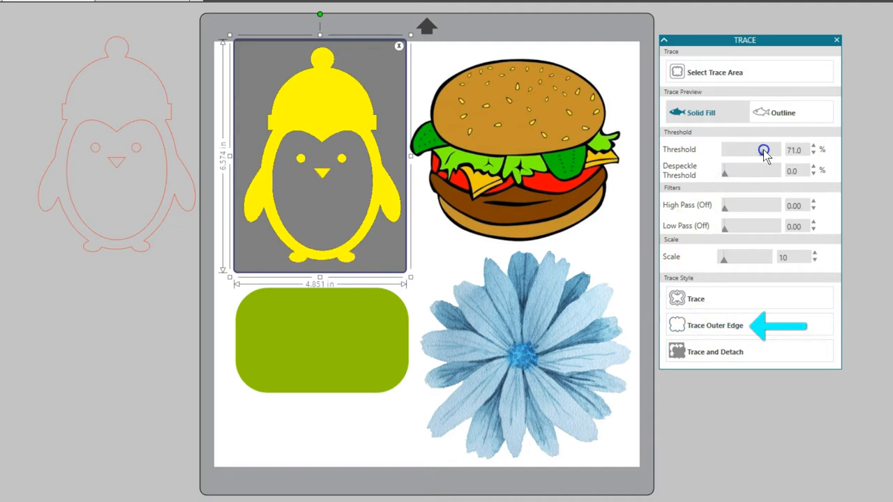
pyautogui.click(701, 326)
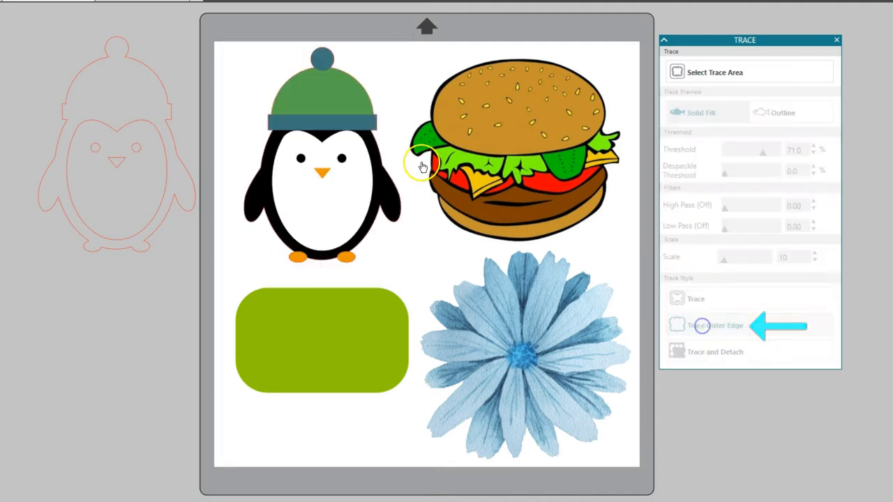
pyautogui.moveTo(383, 207)
pyautogui.mouseDown()
pyautogui.moveTo(244, 280)
pyautogui.moveTo(180, 378)
pyautogui.moveTo(178, 403)
pyautogui.mouseUp()
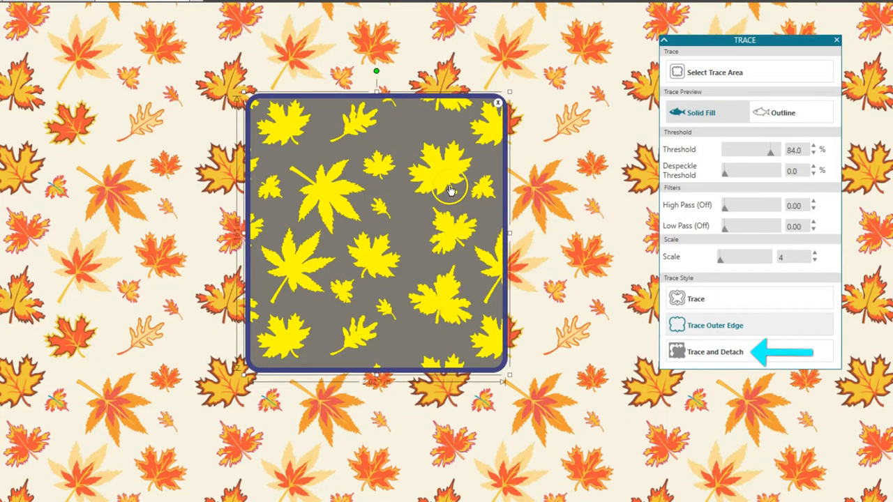
# - Trace and detach the selected autumn leaves, and move the remaining pattern sheet off the page
pyautogui.click(703, 354)
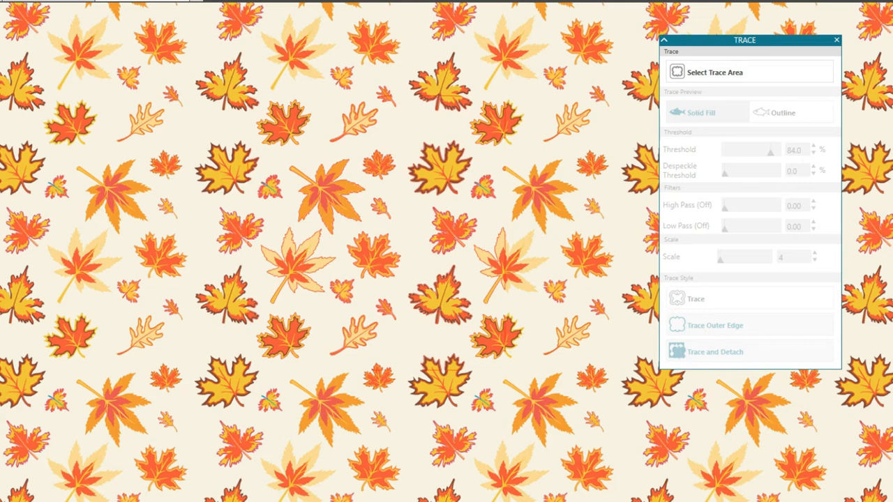
pyautogui.scroll(-6, 454, 175)
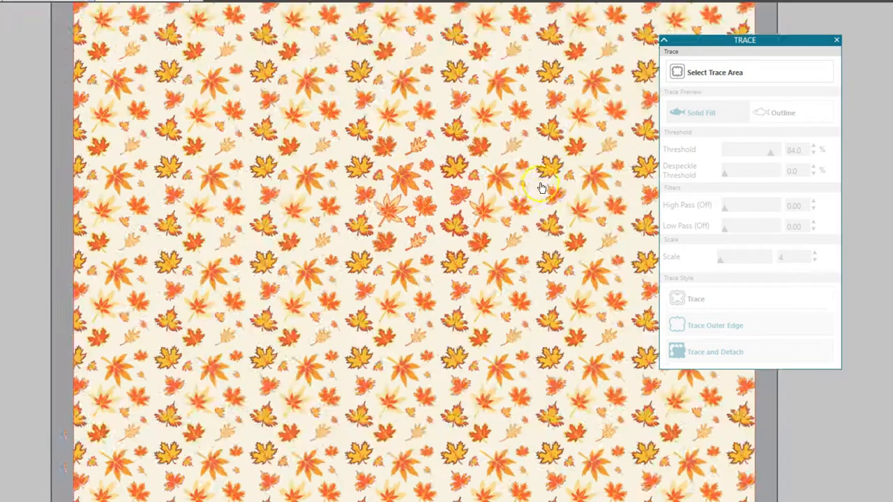
pyautogui.moveTo(538, 186); pyautogui.dragTo(98, 175)
# - Move three detached leaves away from the rest and assign them the Cut setting for sending
pyautogui.moveTo(388, 131); pyautogui.dragTo(488, 255)
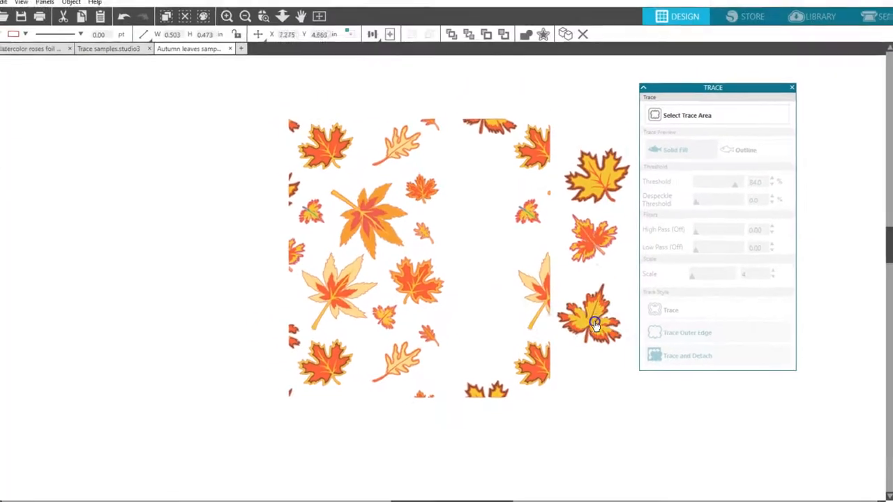
pyautogui.click(872, 35)
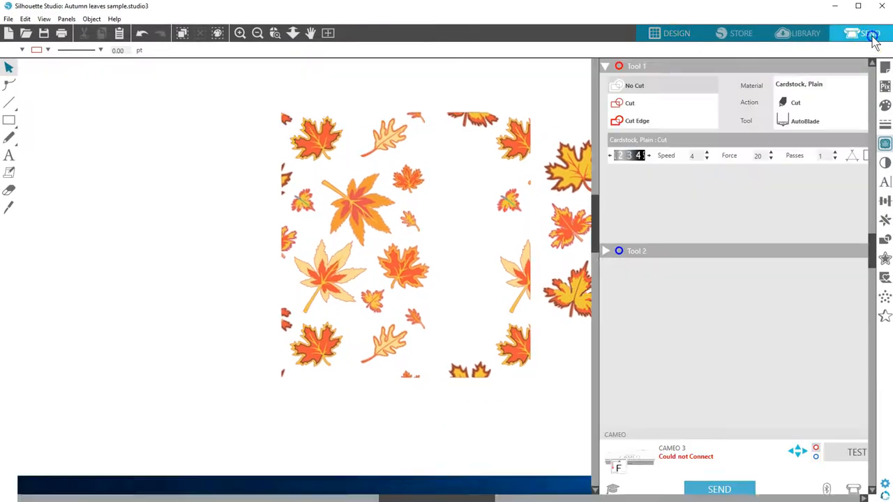
pyautogui.moveTo(373, 185); pyautogui.dragTo(340, 255)
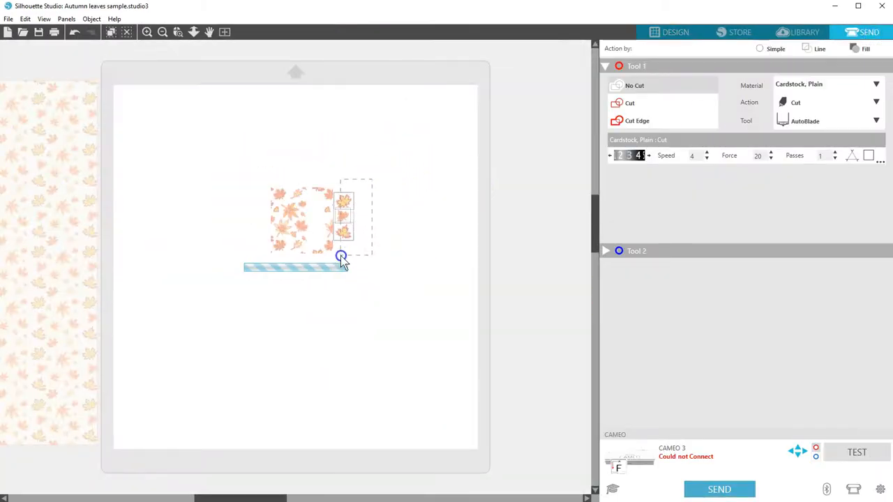
pyautogui.click(630, 102)
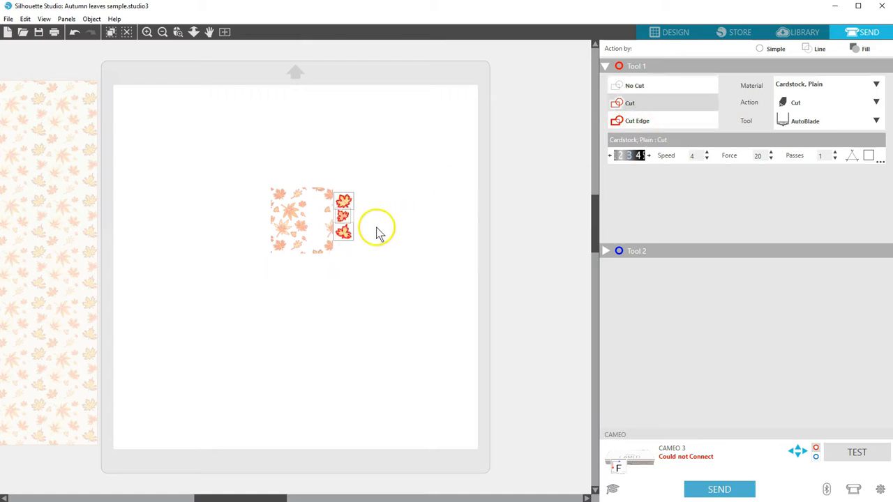
pyautogui.click(675, 33)
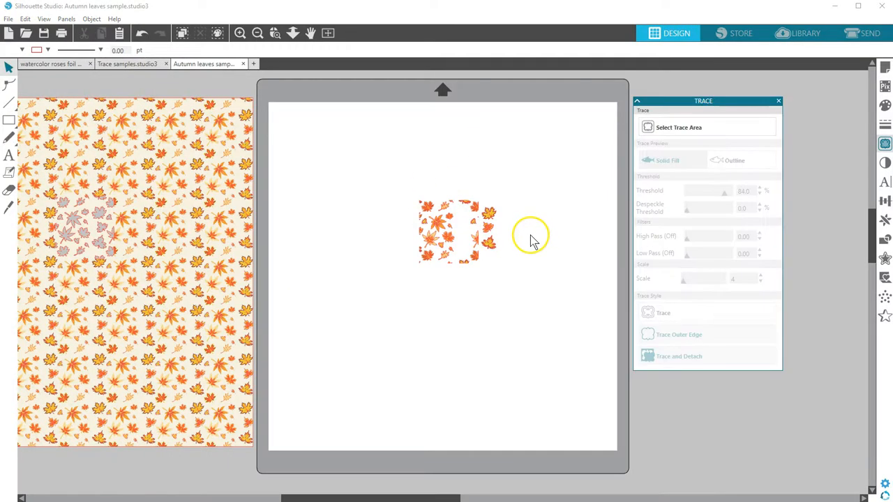
# - In Trace samples, move the full penguin trace back over the penguin image and check its cut lines for sending
pyautogui.click(143, 63)
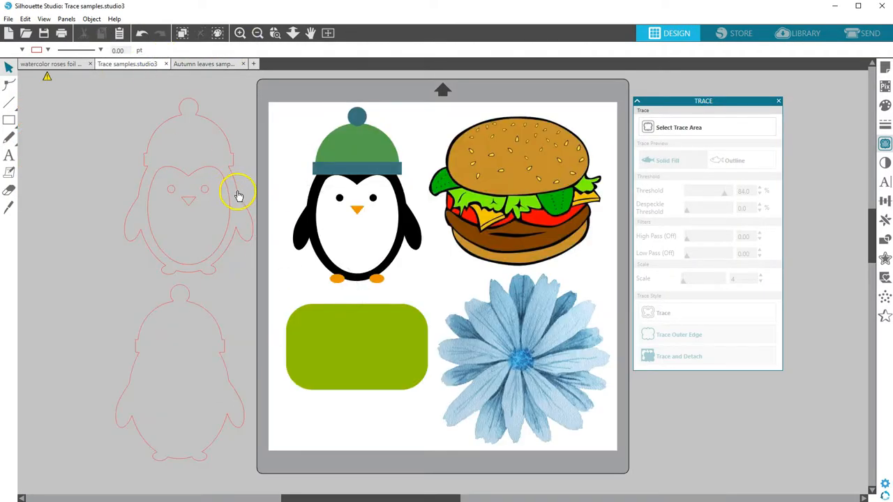
pyautogui.moveTo(235, 193); pyautogui.dragTo(401, 202)
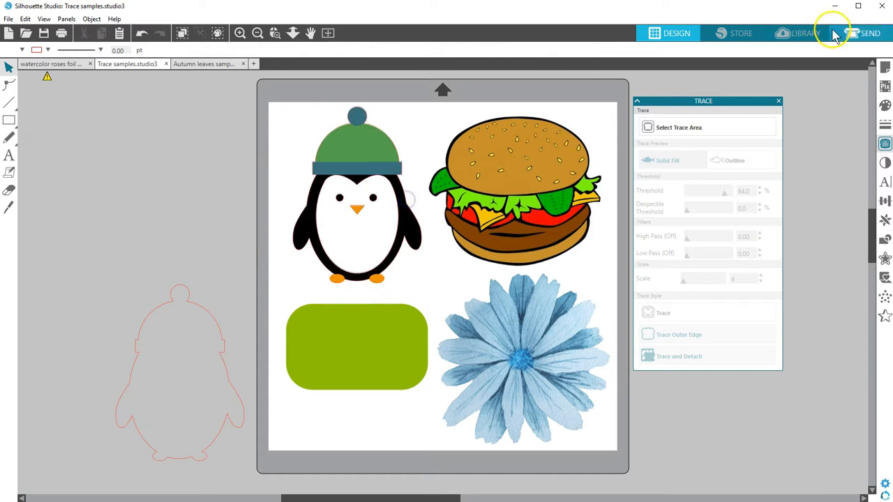
pyautogui.click(855, 33)
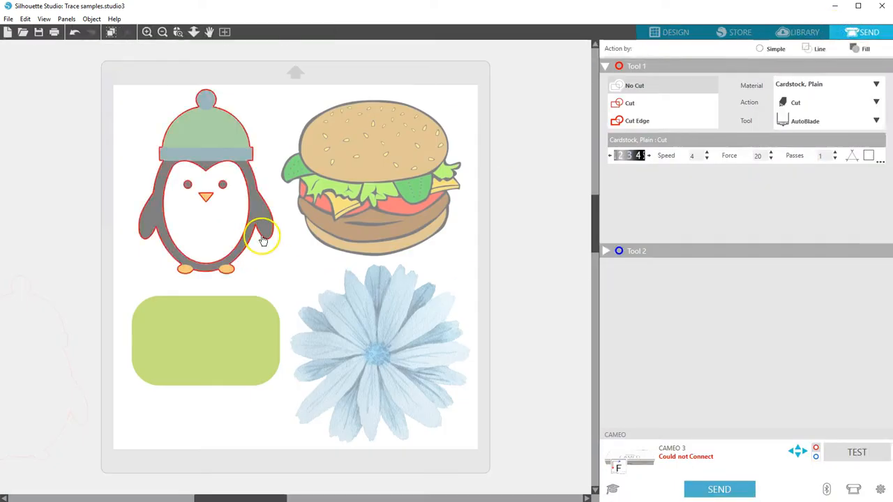
pyautogui.click(675, 32)
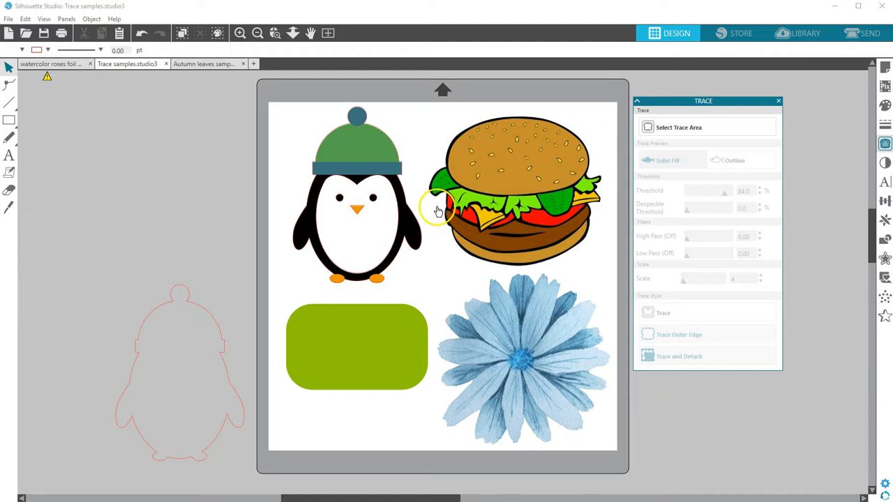
# - Move the penguin image off the page, away from its traced outlines
pyautogui.click(335, 186)
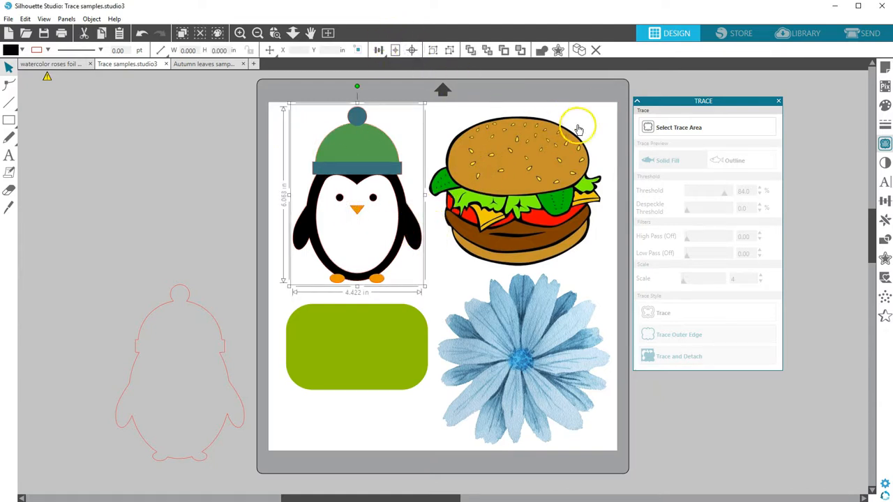
pyautogui.click(599, 124)
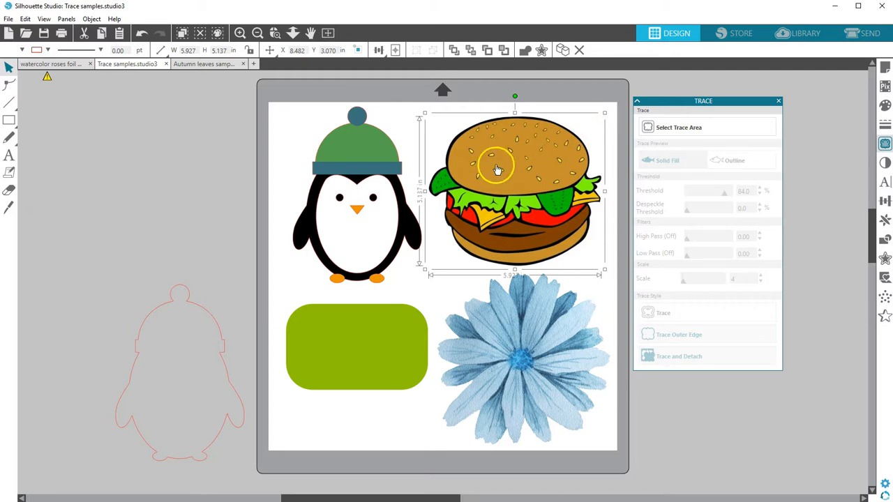
pyautogui.moveTo(401, 177); pyautogui.dragTo(228, 159)
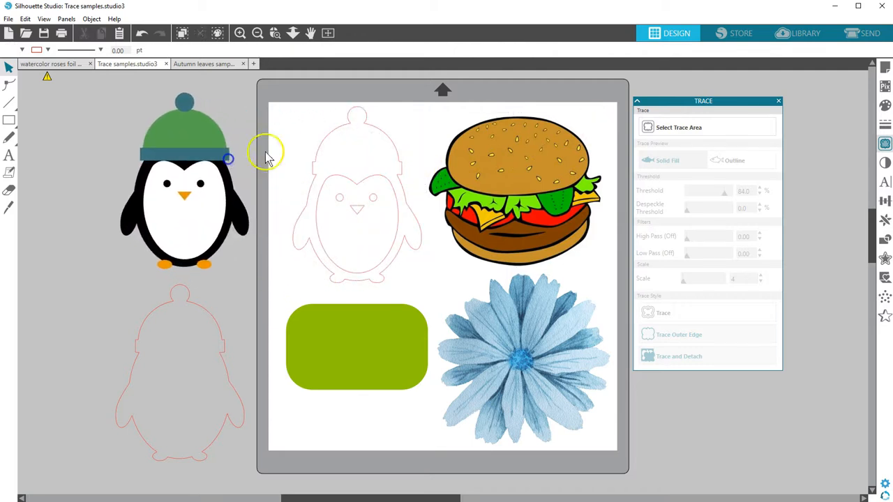
# - Separate the full penguin trace into individual outlines
pyautogui.rightClick(316, 155)
pyautogui.click(342, 351)
pyautogui.click(437, 120)
# - Move the traced eyes and beak above the burger's upper edge area, and the heart-topped belly outline away from the body
pyautogui.click(335, 197)
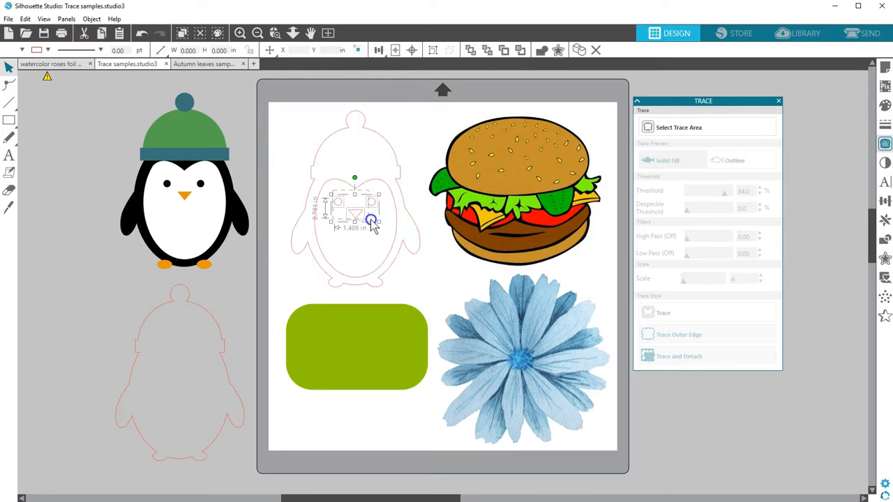
pyautogui.moveTo(373, 203); pyautogui.dragTo(425, 116)
pyautogui.moveTo(389, 189); pyautogui.dragTo(302, 93)
pyautogui.click(305, 116)
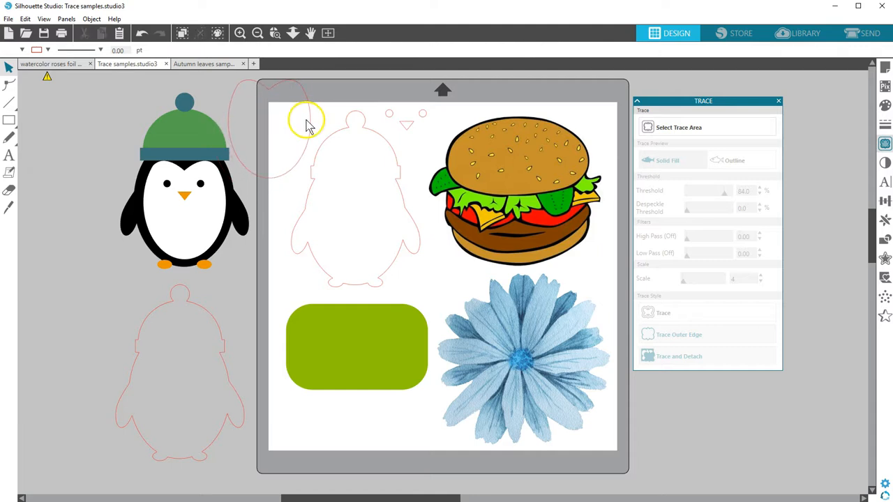